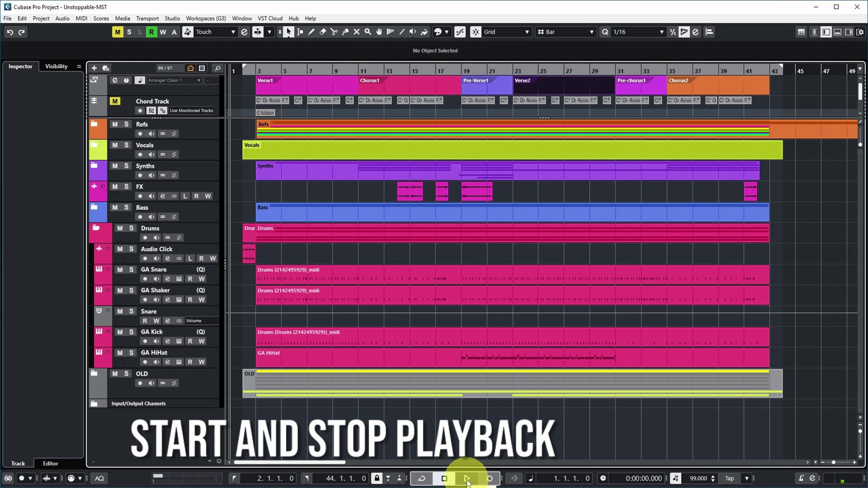
- Start and stop playback several times using Play/Stop, Numpad Enter, Numpad 0 and Spacebar, ending near bar 5
click(468, 480)
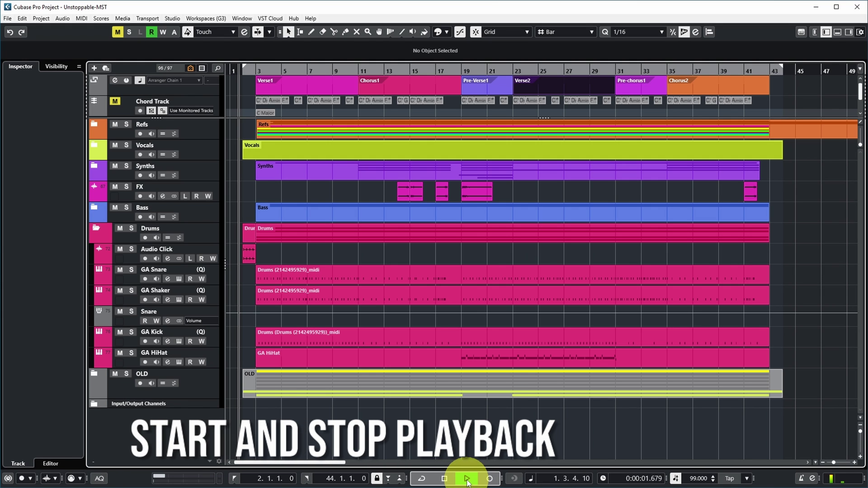
click(444, 481)
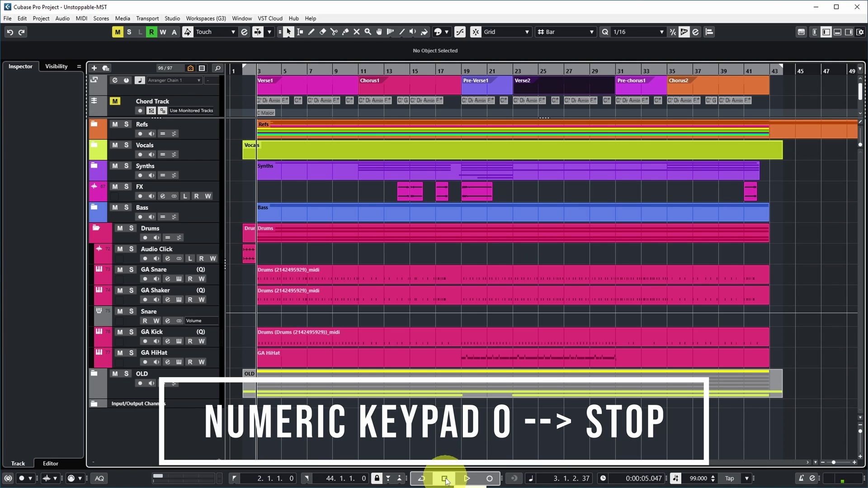
key(KP_Enter)
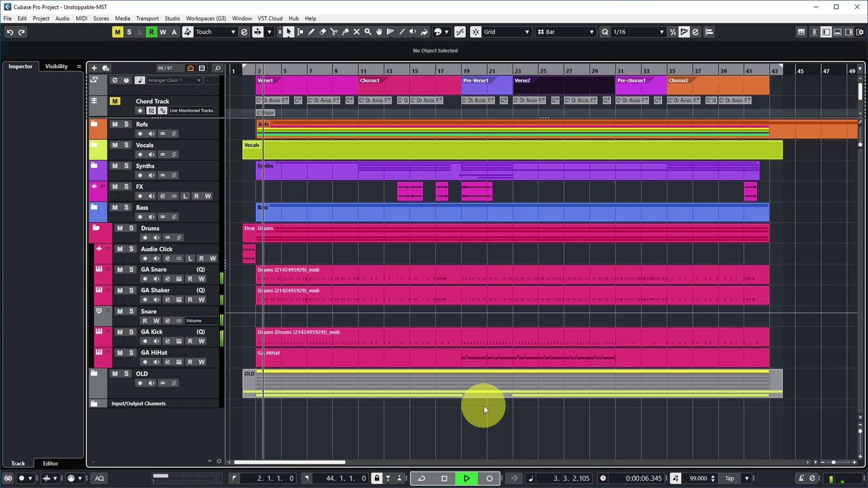
key(KP_0)
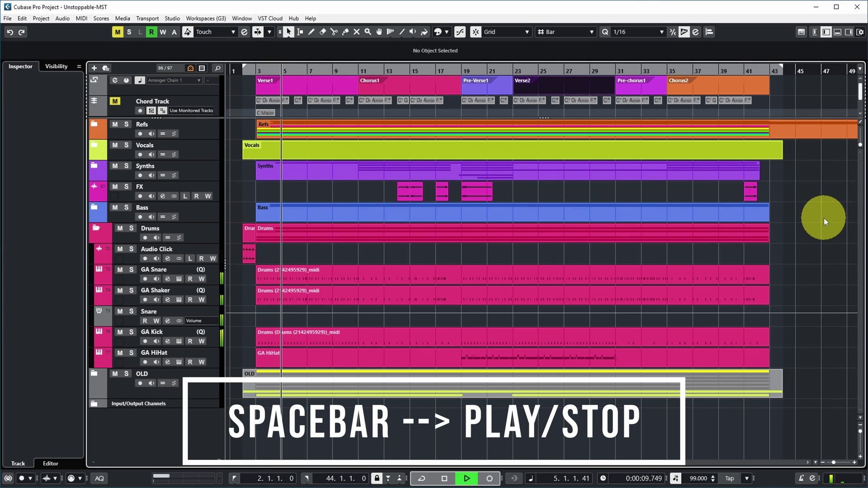
key(space)
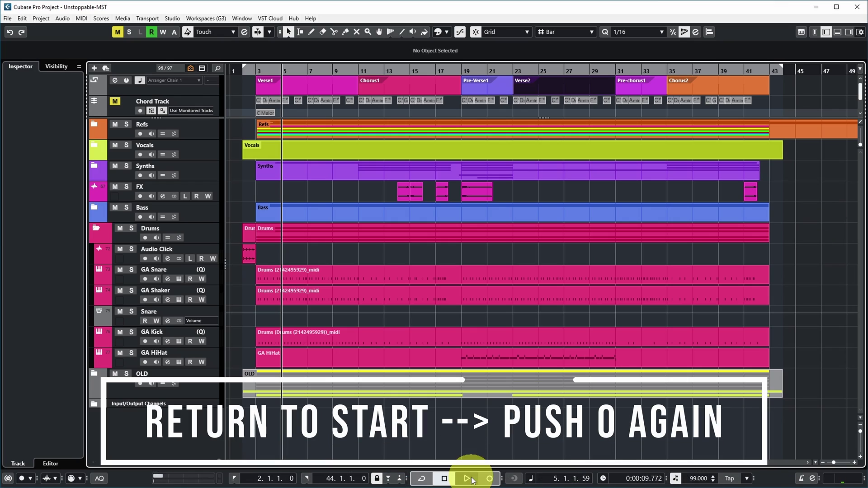
- Play and stop the song, then jump to the left locator at bar 2 and the right locator at bar 44
click(468, 479)
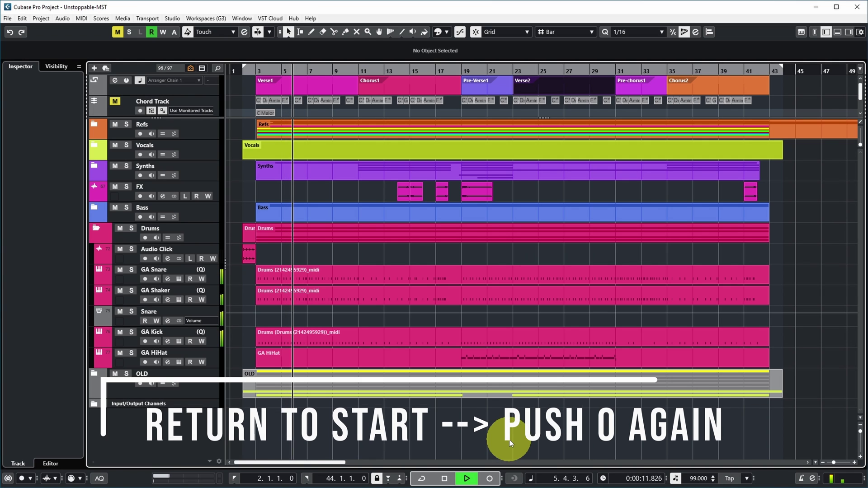
click(444, 479)
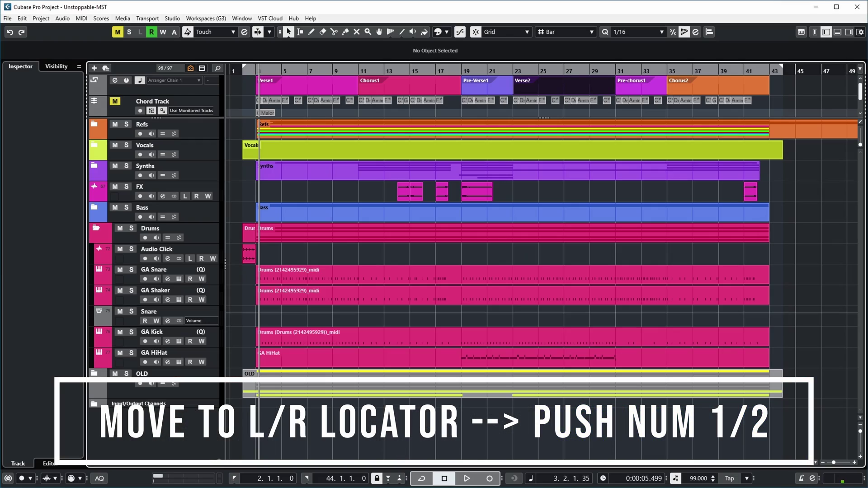
key(KP_1)
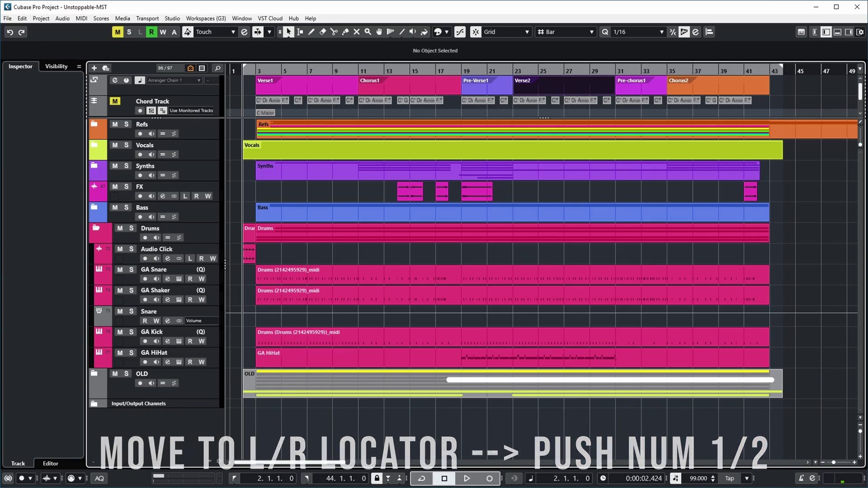
key(KP_2)
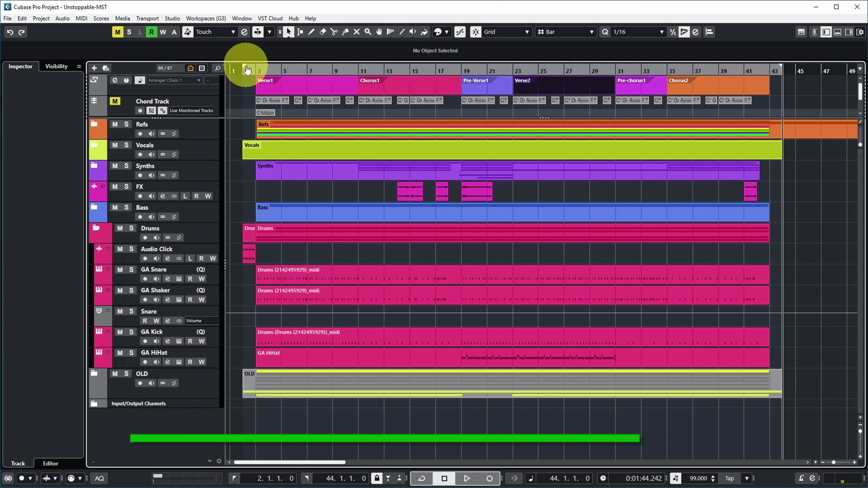
- Move the locators to bars 9–35, then set them around the Chorus1 arranger section
ctrl+click(335, 67)
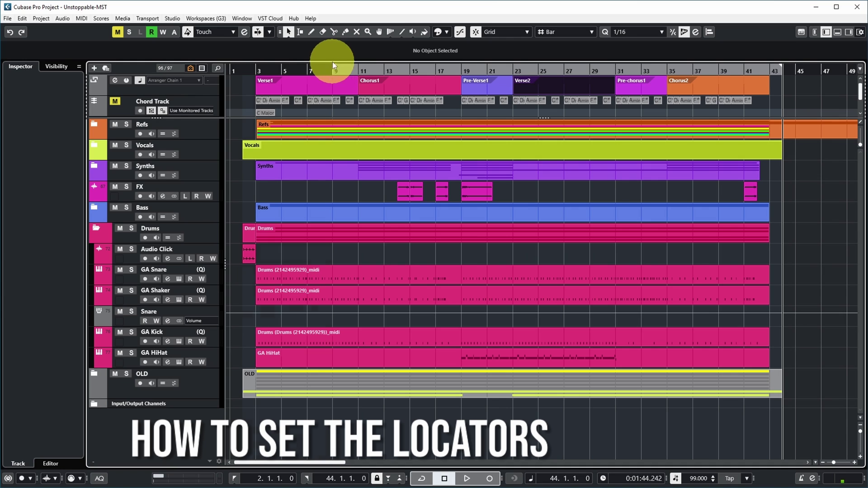
drag(783, 71, 672, 72)
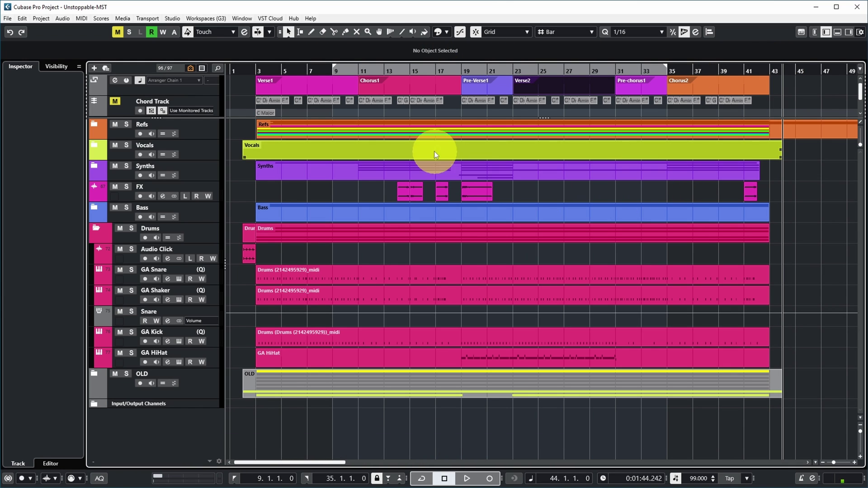
click(403, 81)
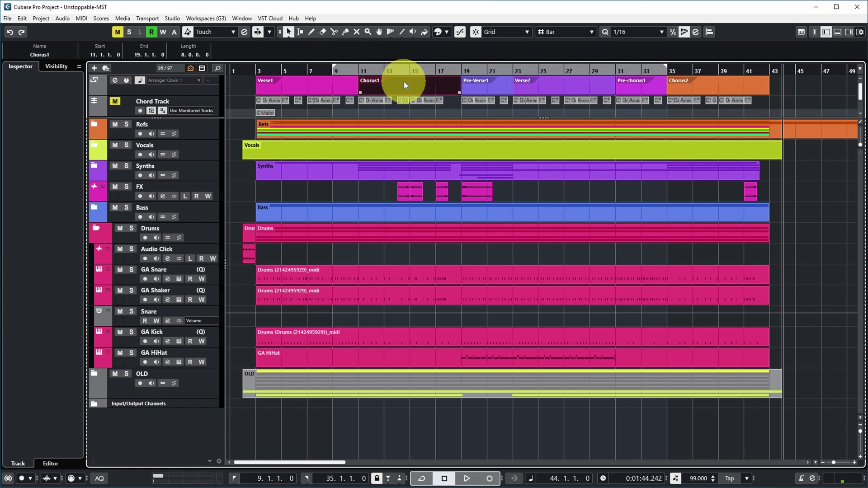
key(p)
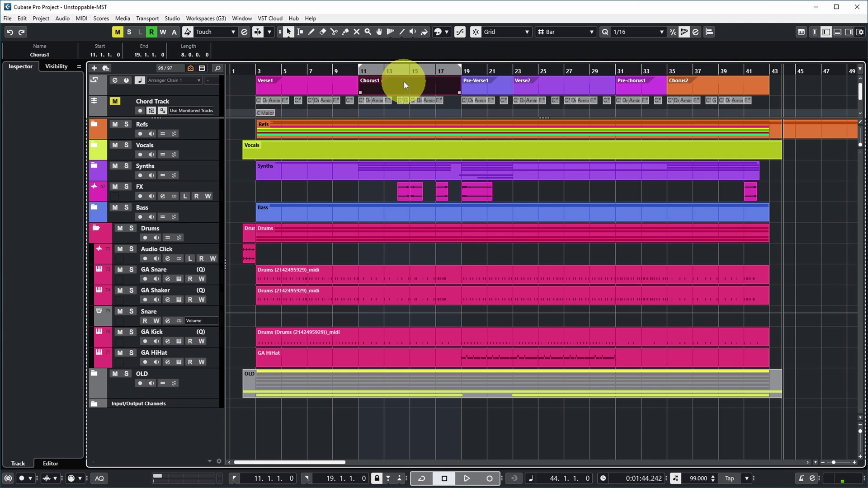
- Set the locators to the FX event at bar 19, then move them to bars 13 and 31
click(480, 192)
key(p)
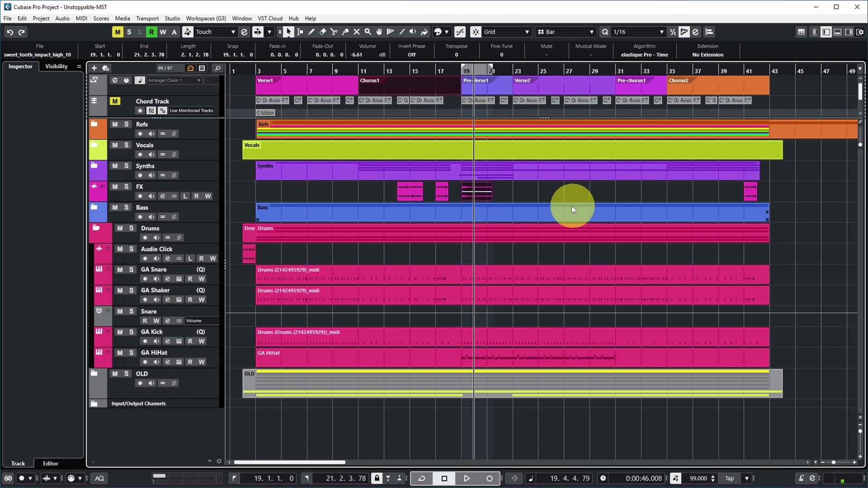
ctrl+click(387, 72)
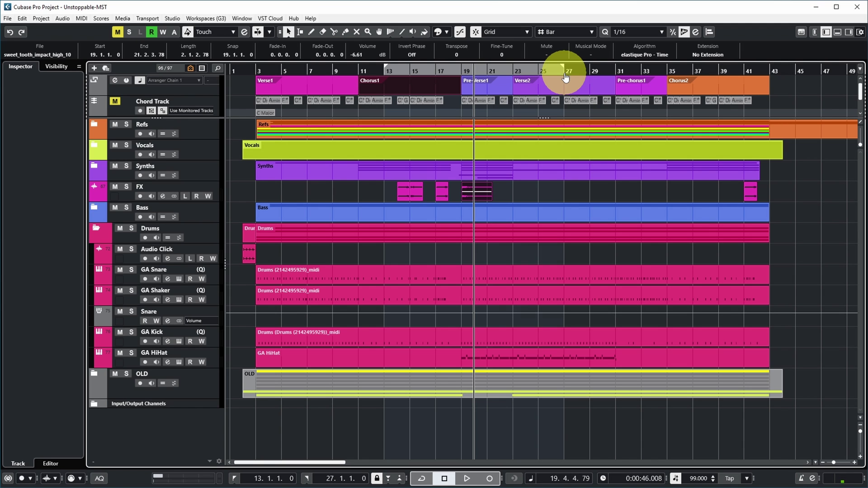
alt+click(616, 73)
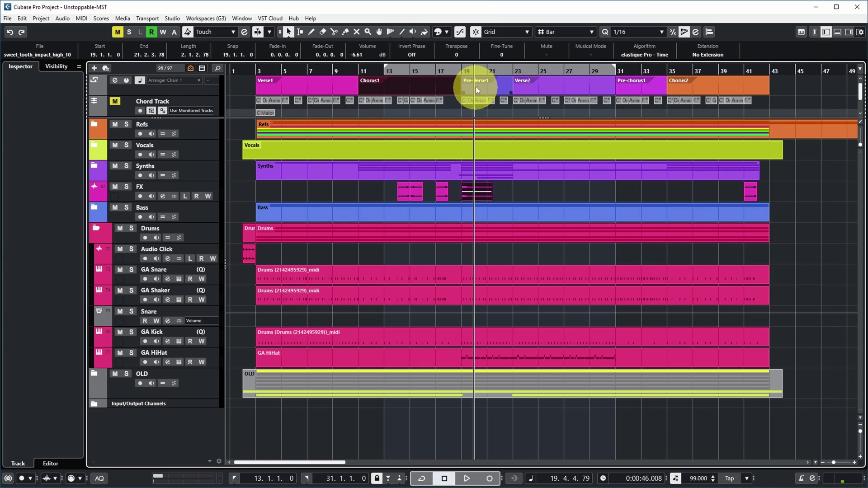
- Set the left locator to the playhead at 19.4.4.79 and move the playhead to bar 34
click(645, 202)
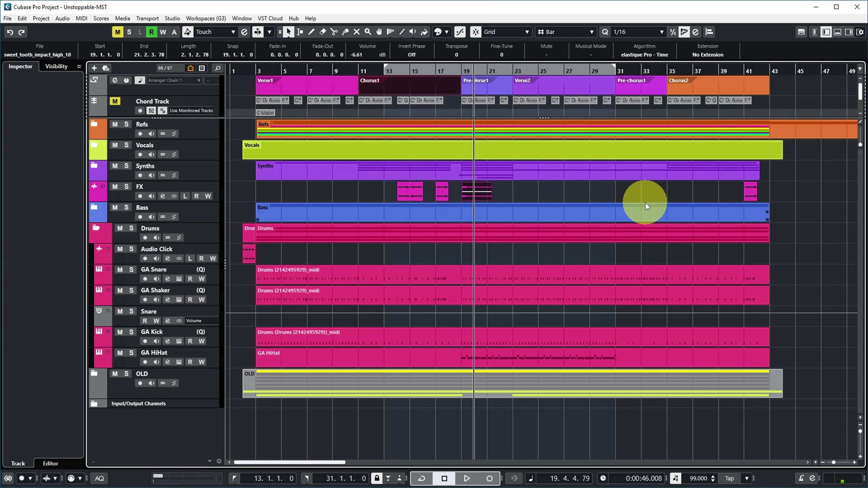
key(ctrl+KP_1)
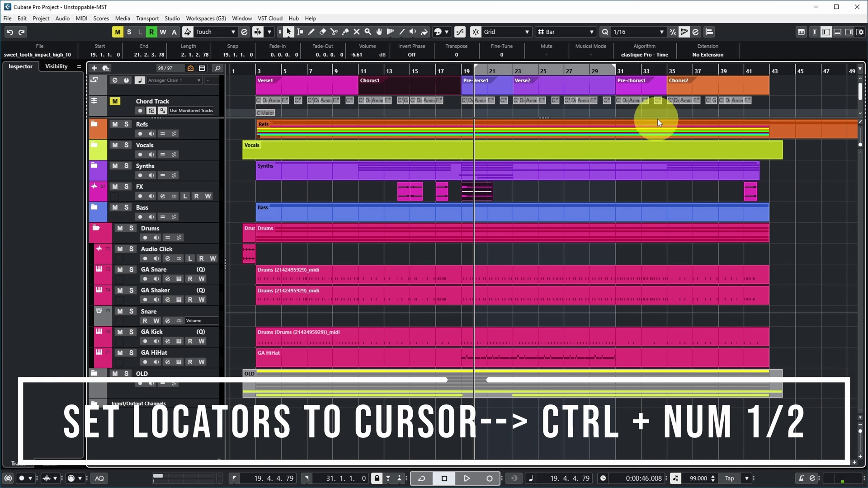
click(651, 71)
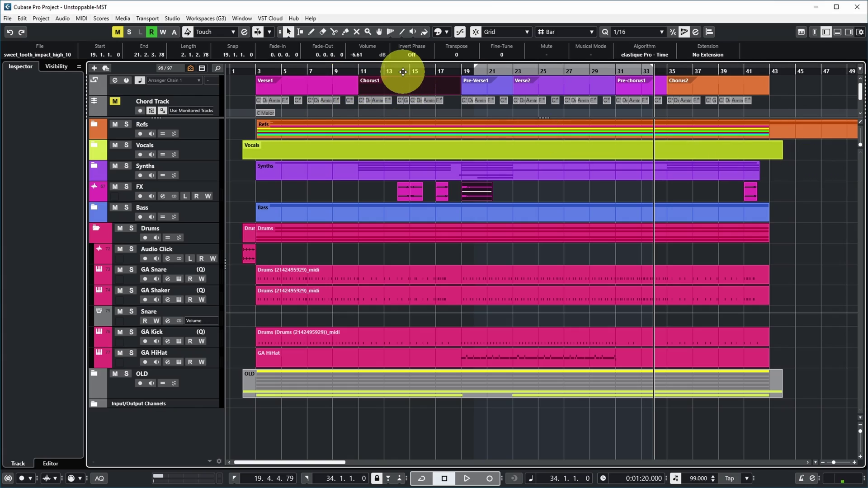
- Move the playhead to bar 14 and play from there with Spacebar
click(401, 71)
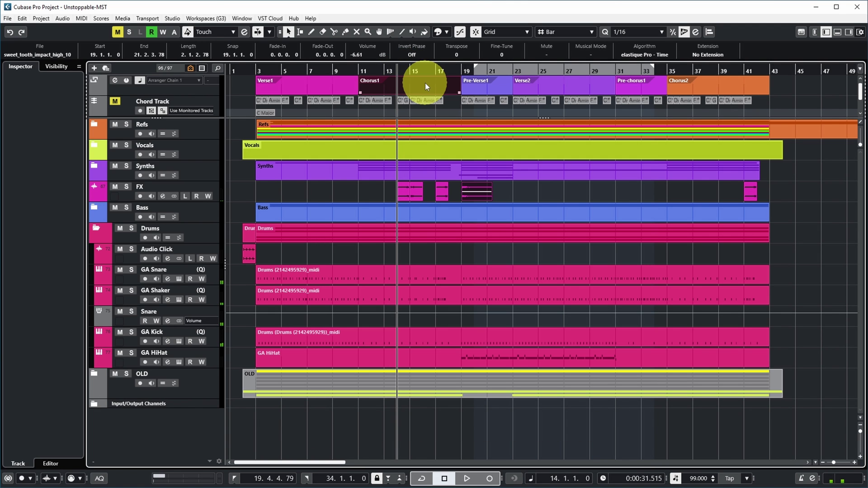
key(space)
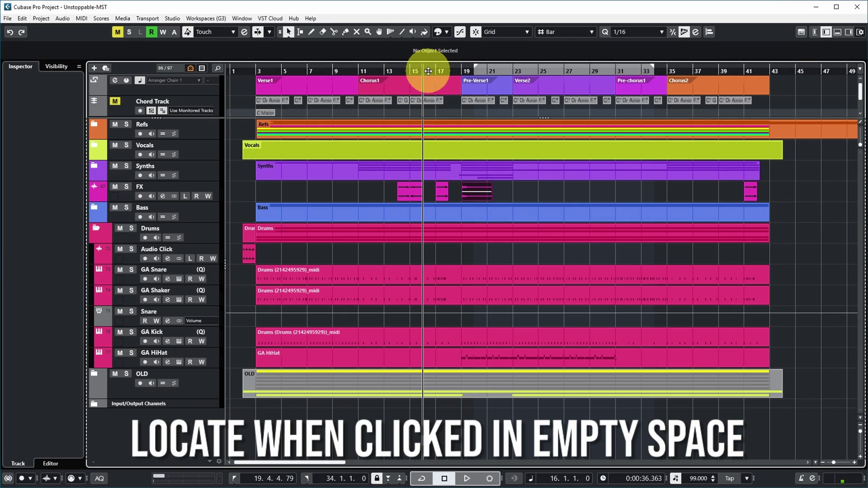
- Move the playhead to bar 18, toggle cycle playback on and off, and park it at bar 24
click(448, 71)
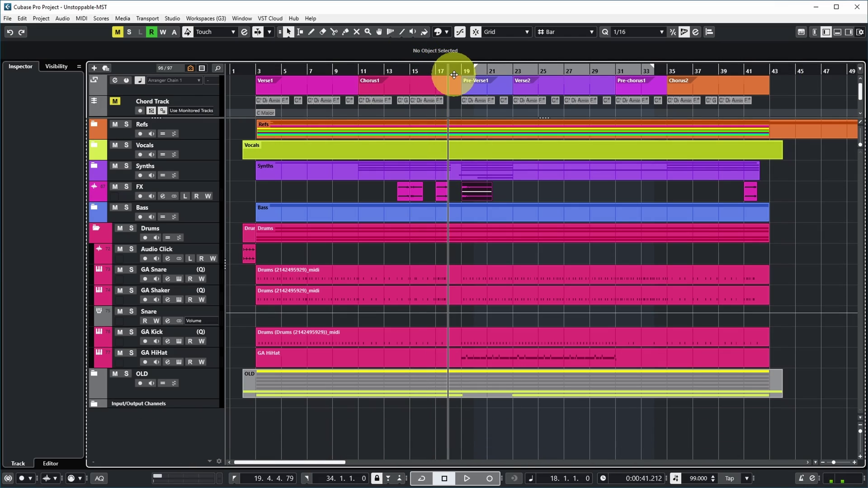
click(497, 70)
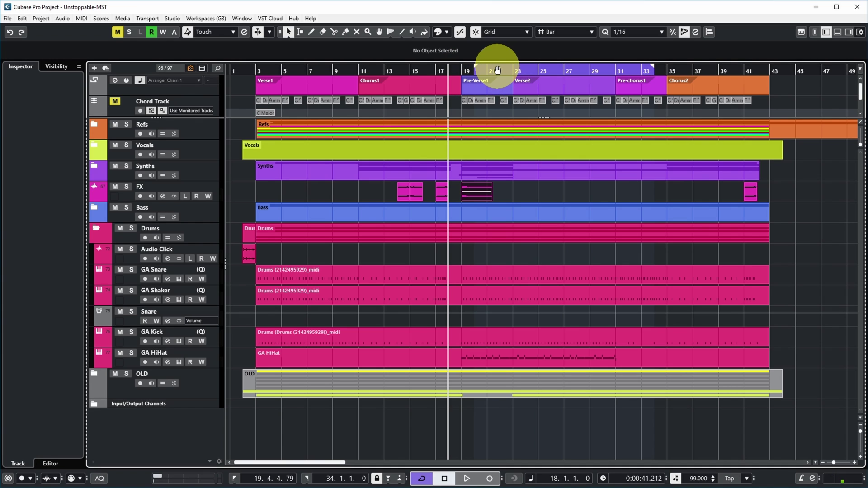
click(497, 70)
click(520, 73)
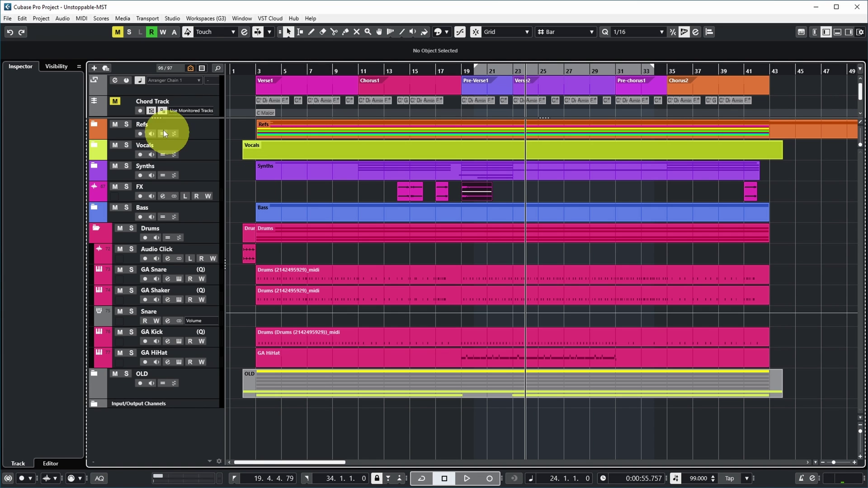
- Enable 'Locate when Clicked in Empty Space' in the Transport preferences
click(25, 21)
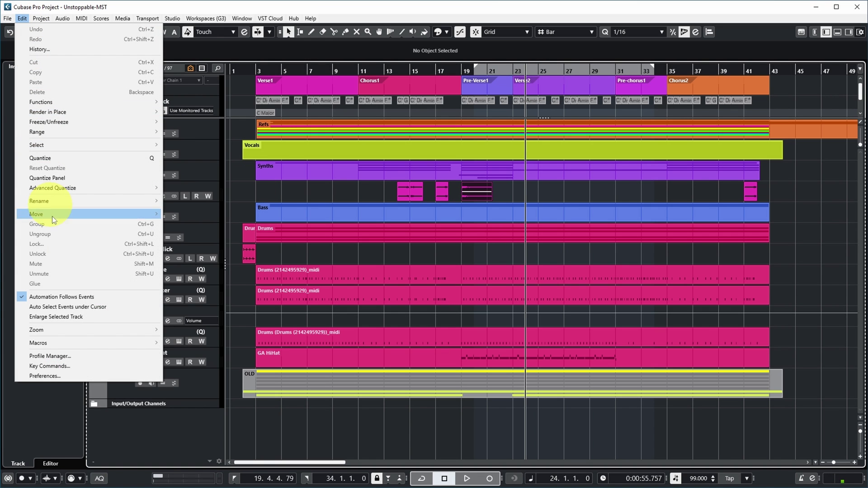
click(45, 375)
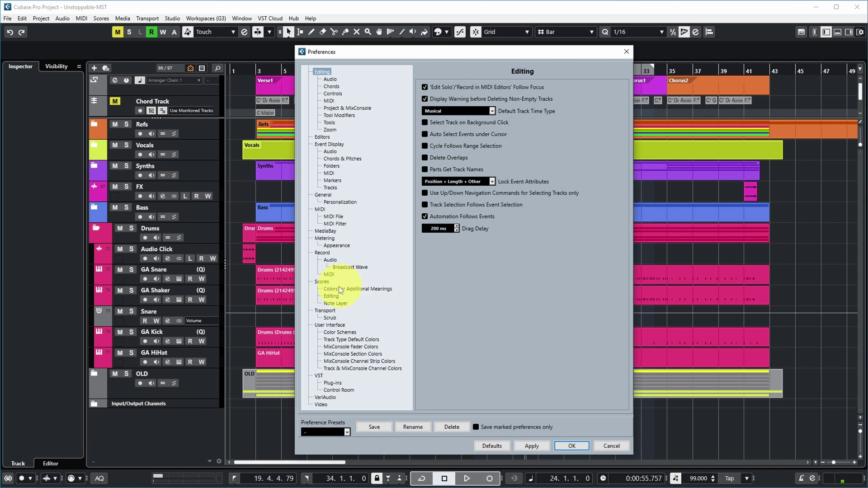
click(325, 311)
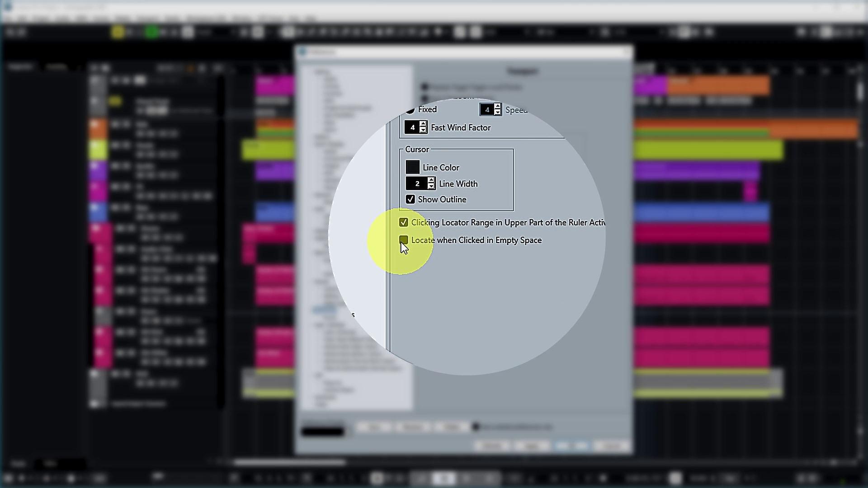
click(425, 240)
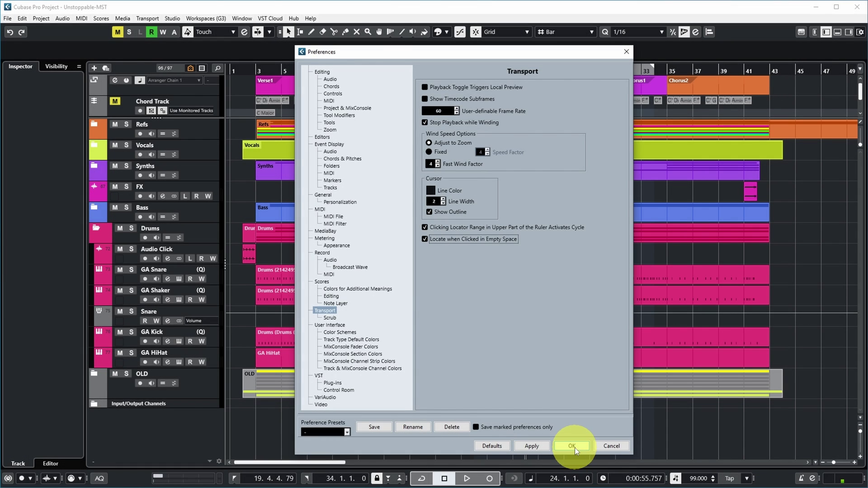
click(575, 447)
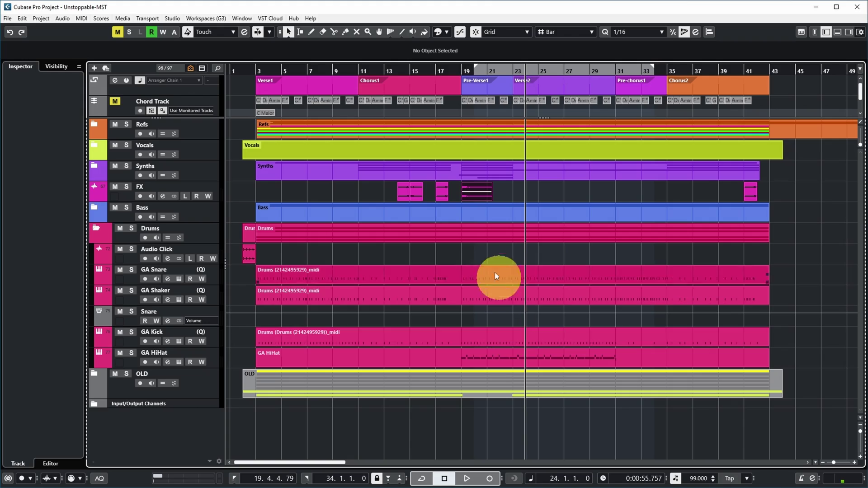
- Test locating by clicking empty track space at bars 10, 13, 26, 27 and 30
click(383, 205)
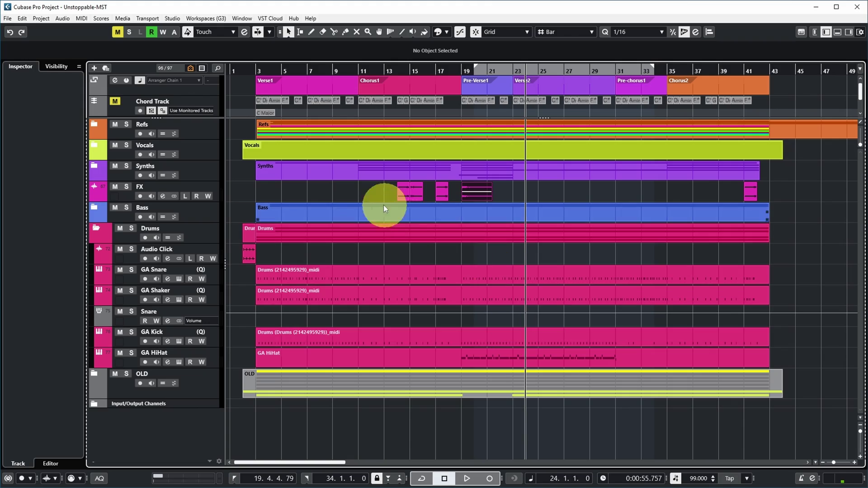
click(348, 195)
click(395, 259)
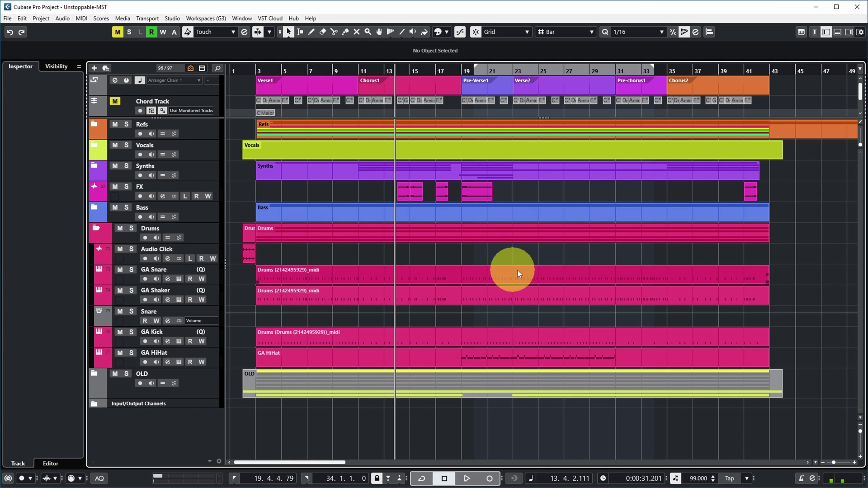
click(549, 258)
click(576, 256)
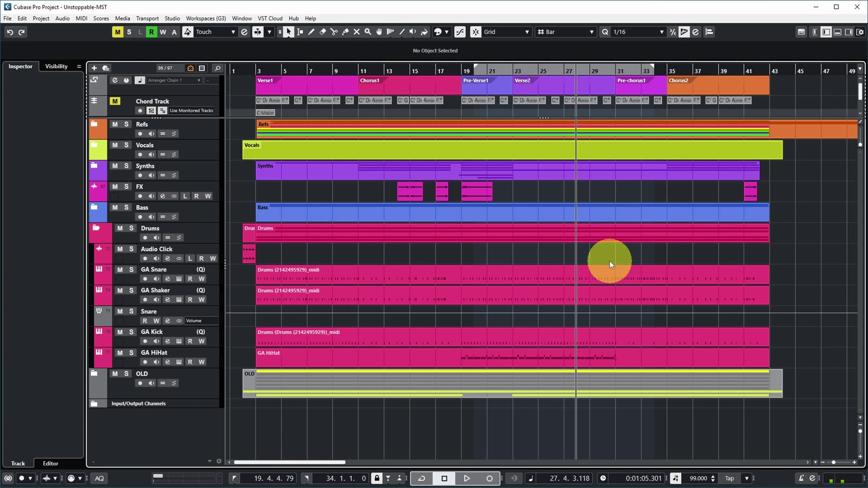
click(607, 258)
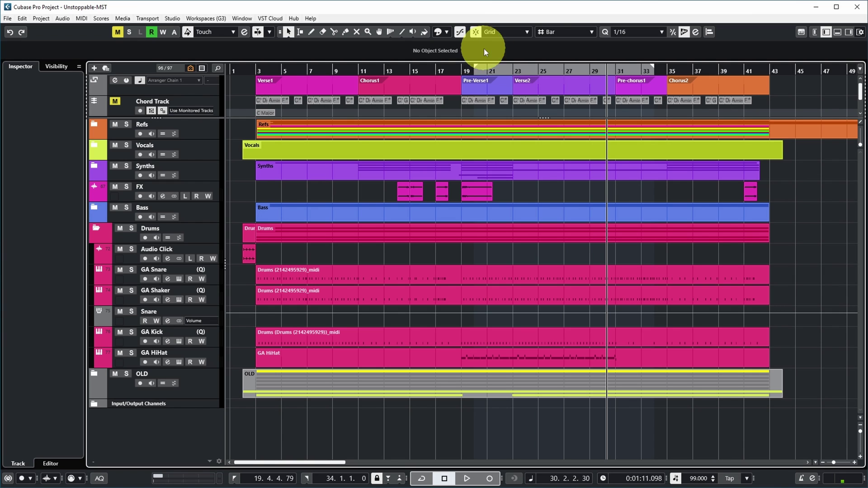
- Move the playhead between bars 28, 30, 34 and 36 via the ruler and empty lanes
click(555, 75)
click(577, 75)
click(603, 73)
click(648, 71)
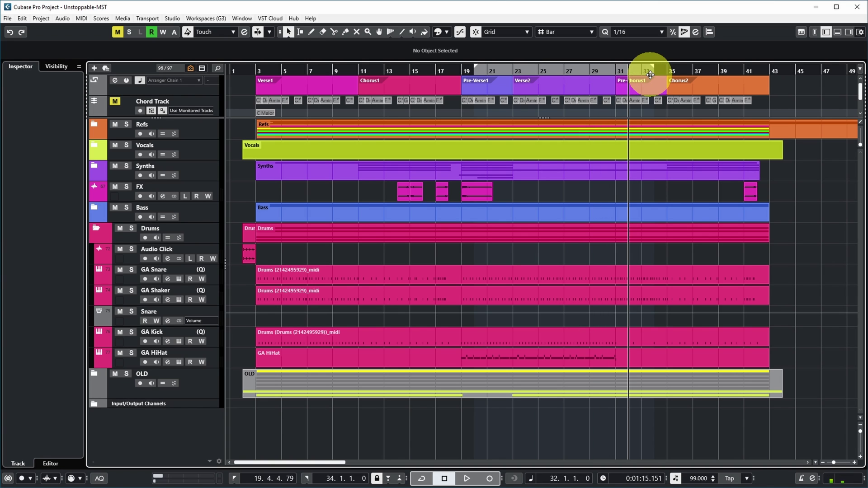
click(577, 191)
click(606, 254)
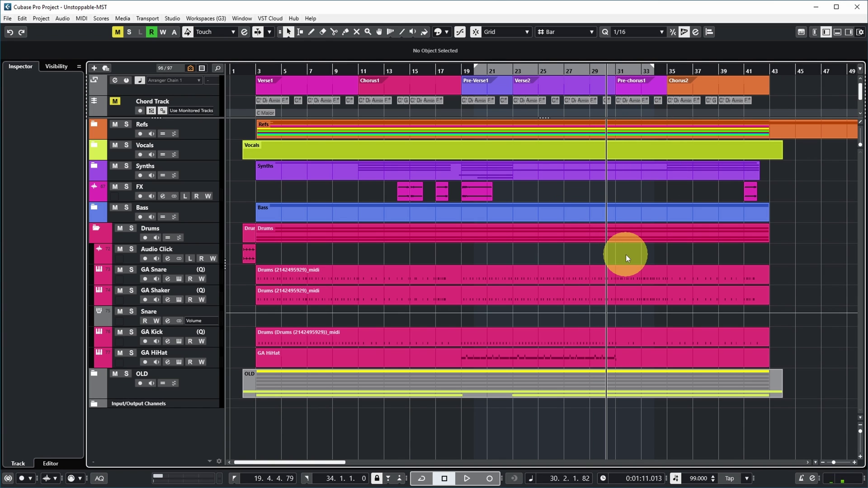
click(626, 254)
click(686, 254)
- Send the playhead past the song end, then bring it back to bar 10
key(KP_Add)
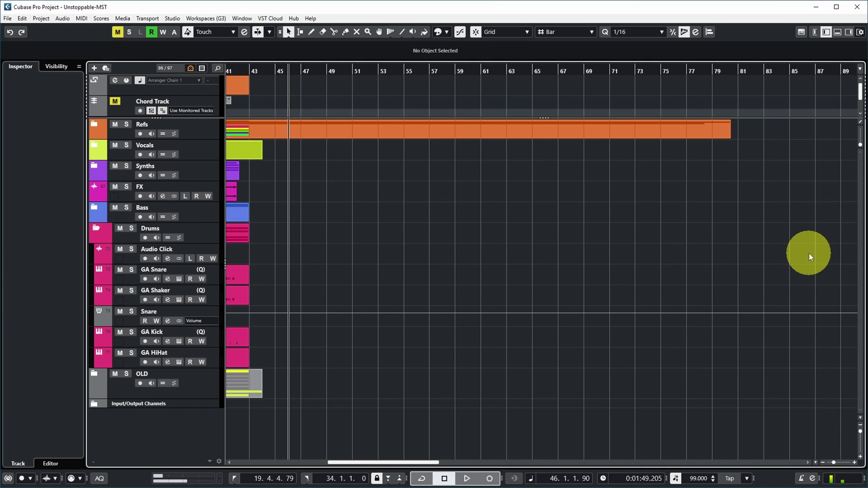
scroll(333, 326, left, 10)
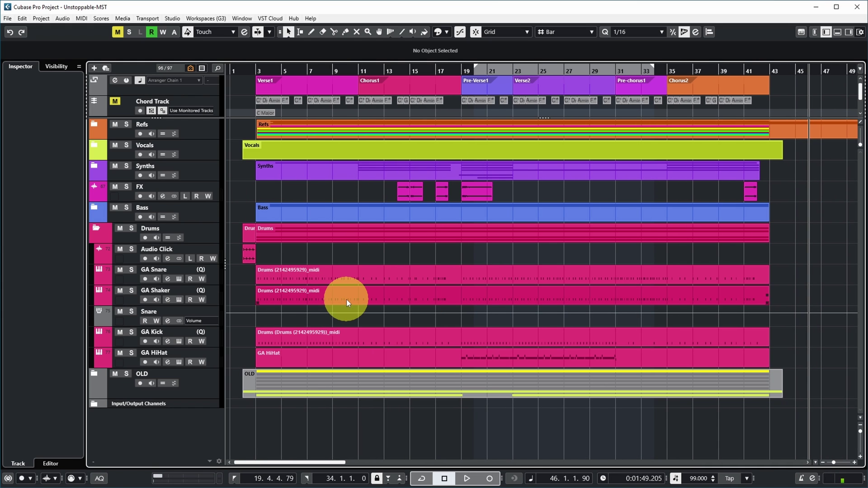
click(346, 252)
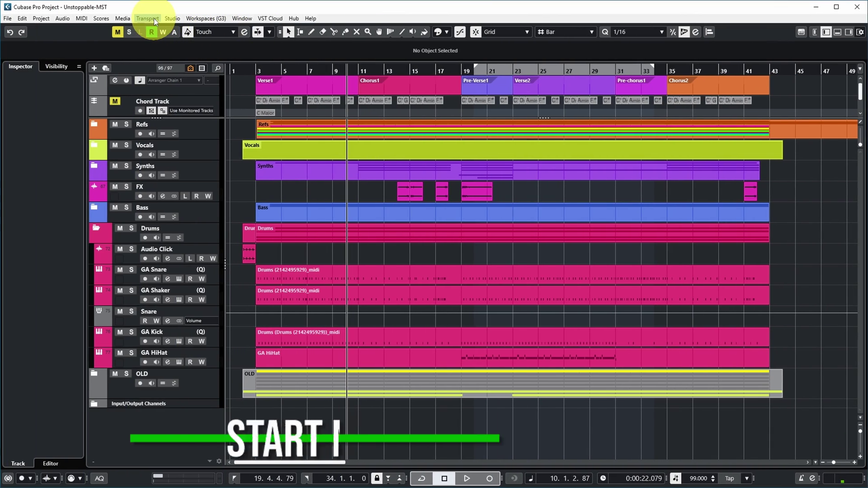
click(153, 19)
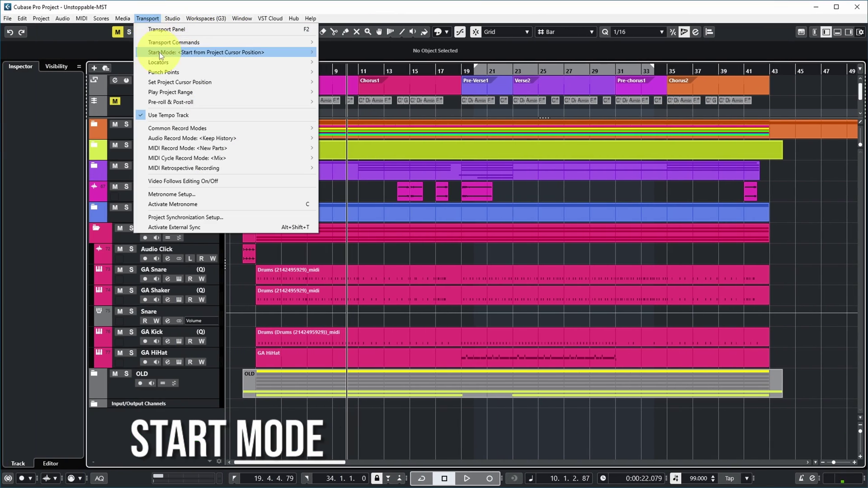
- Set Start Mode to 'Start from Cycle Start' and test playback with the playhead at bar 23
mouse_move(159, 52)
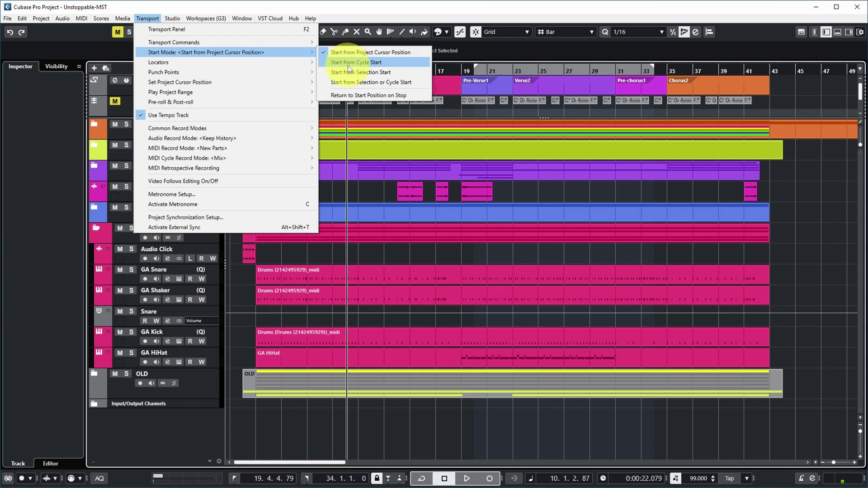
click(348, 63)
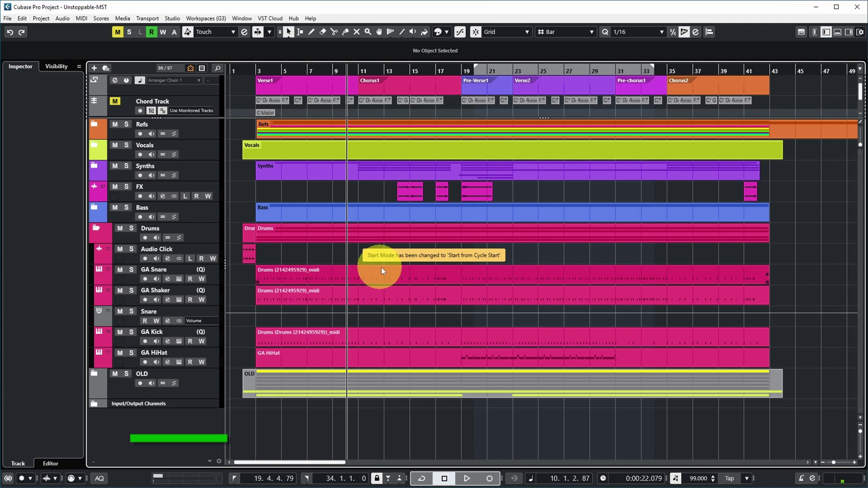
click(512, 73)
click(467, 478)
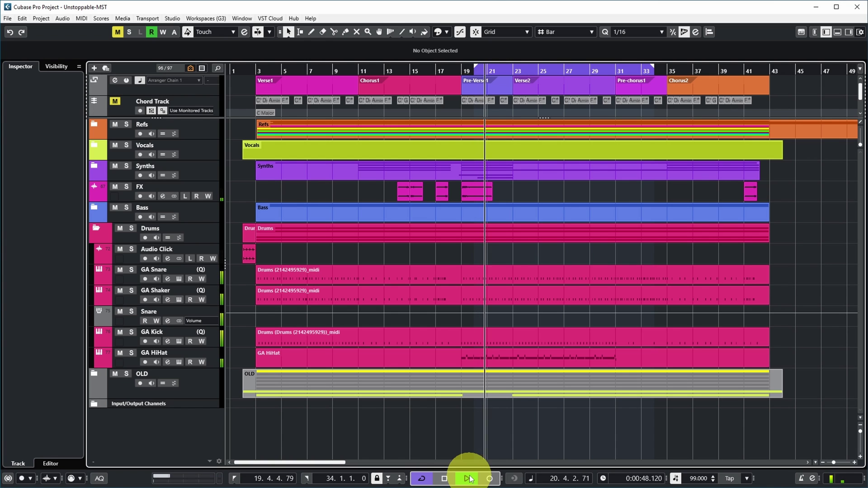
click(444, 478)
- Select and deselect the GA Shaker part, switch off the cycle range, and stop playback
click(543, 291)
click(513, 93)
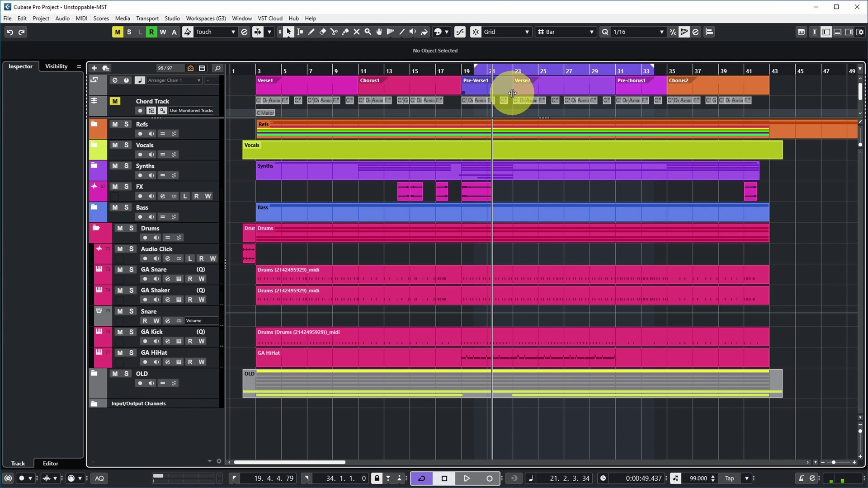
click(508, 67)
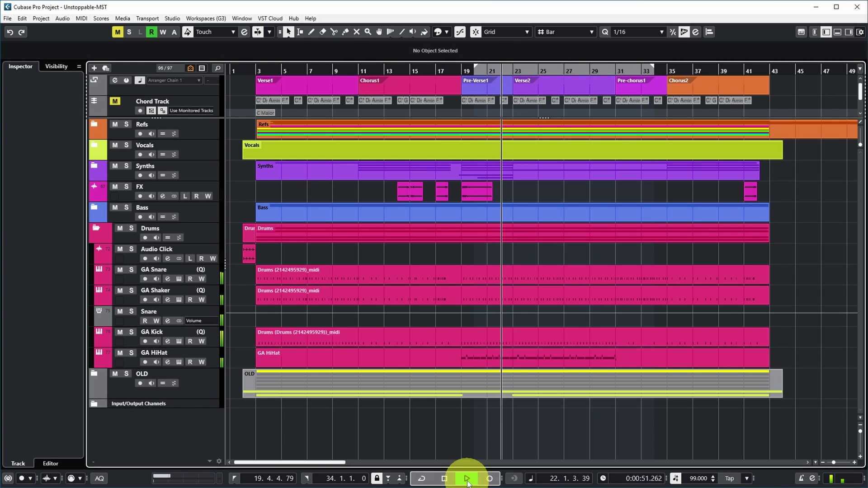
click(443, 478)
click(148, 18)
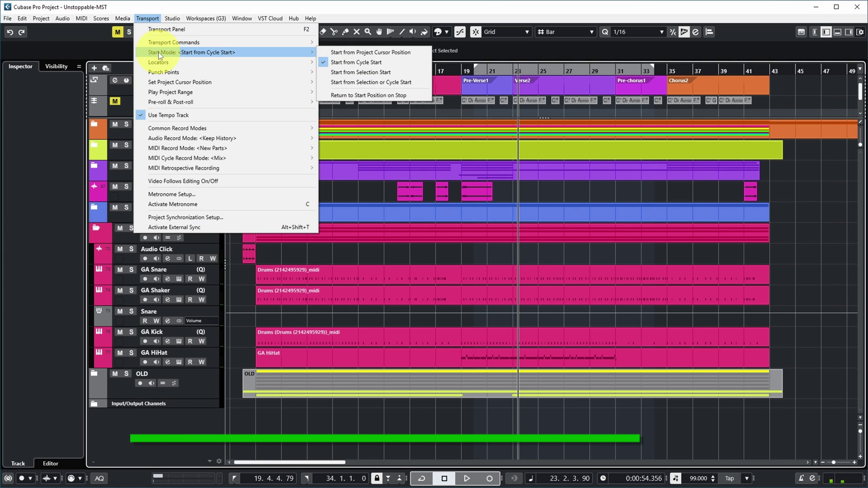
- Set Start Mode to start from the selection, play from the Bass event at bar 3, then from the FX event
click(389, 72)
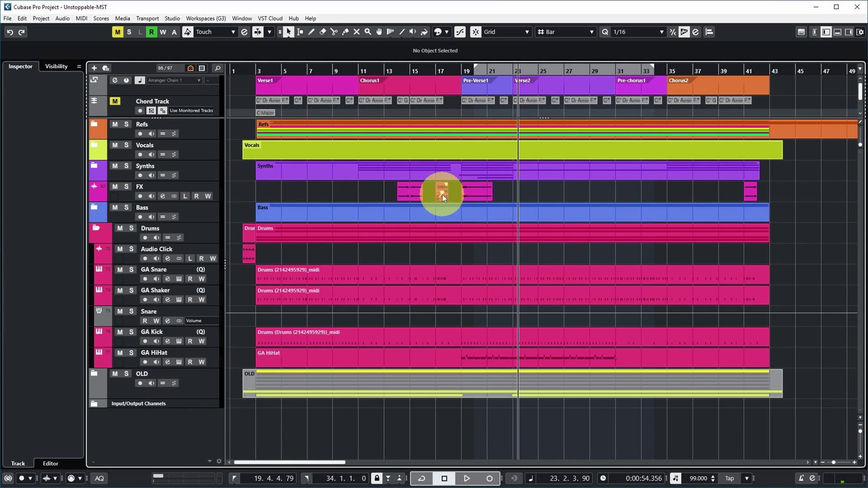
click(427, 215)
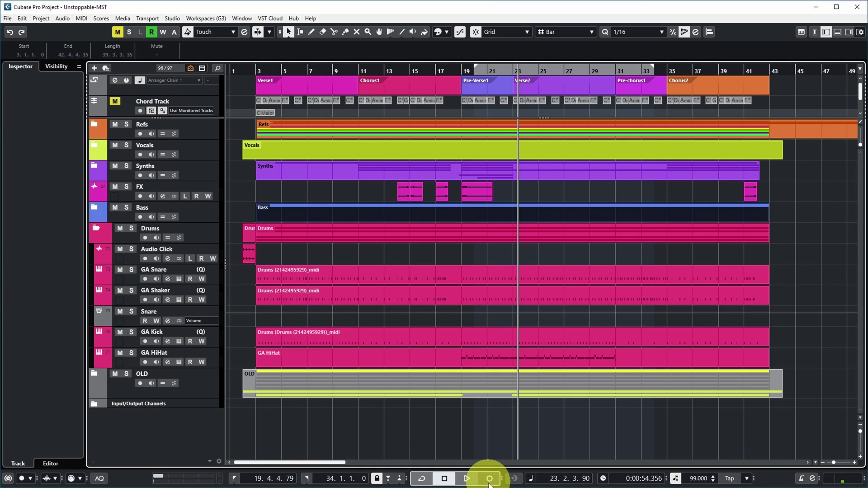
click(469, 479)
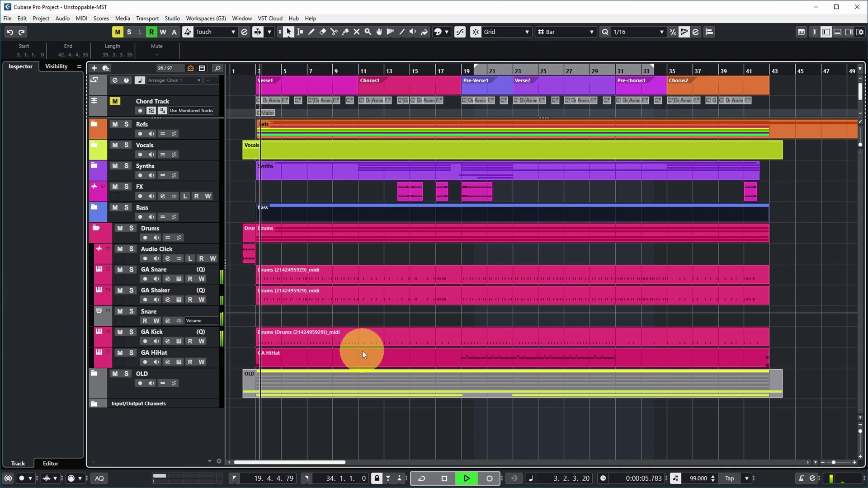
click(451, 474)
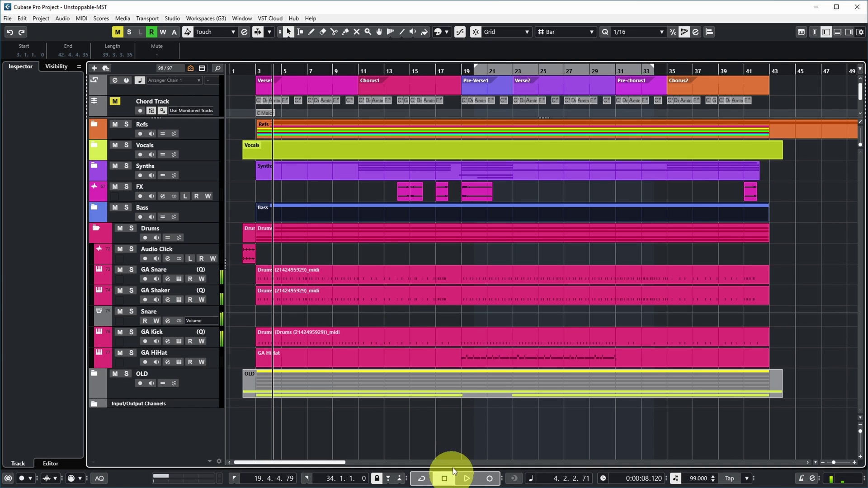
click(441, 186)
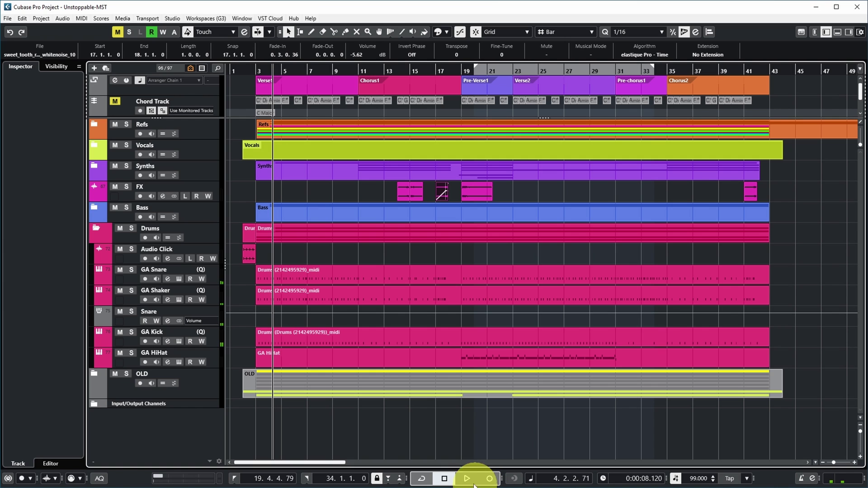
key(l)
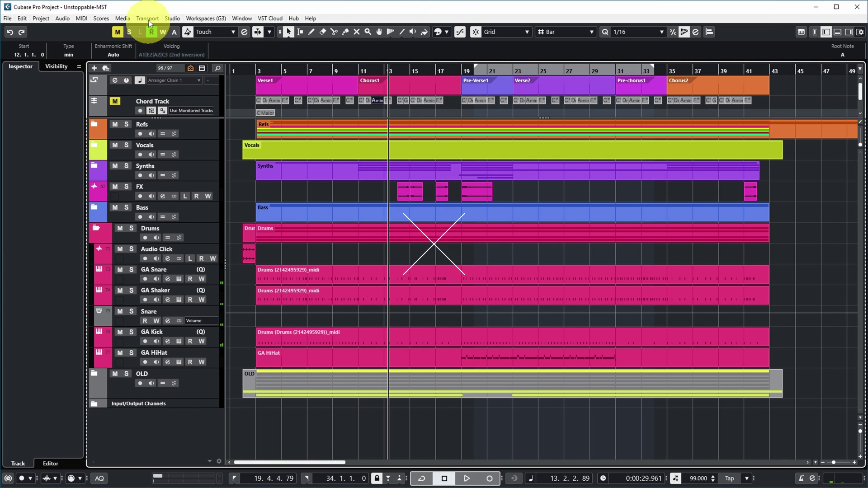
- Set Start Mode to 'Start from Selection or Cycle Start' and test playback from the Bass event
click(148, 19)
mouse_move(173, 53)
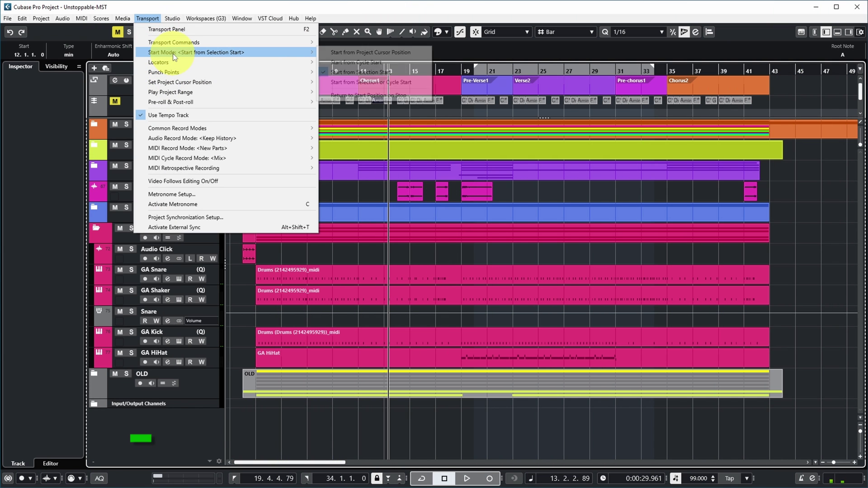
click(344, 83)
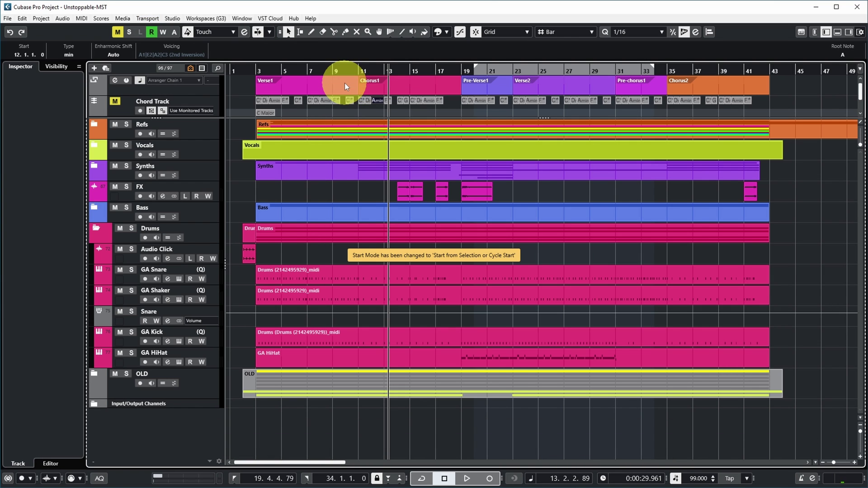
click(338, 213)
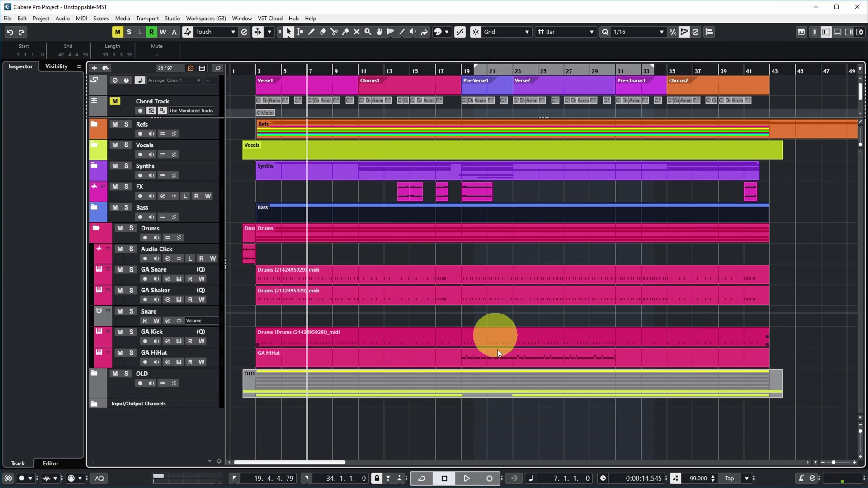
click(467, 479)
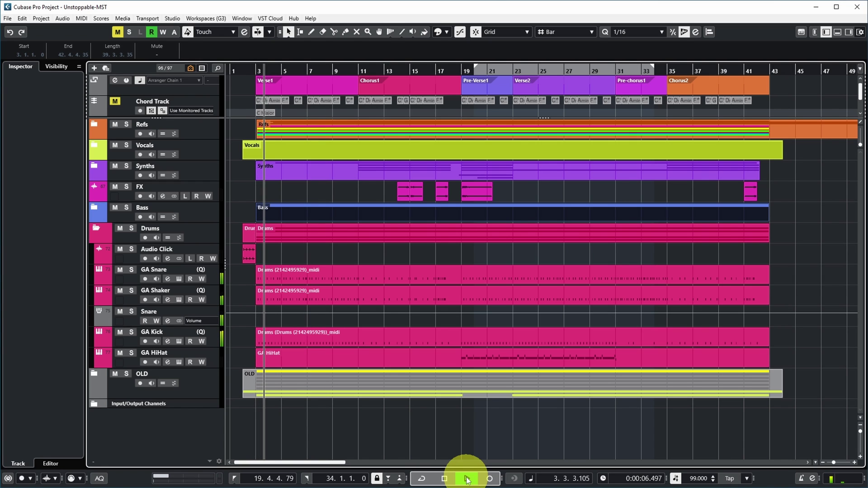
click(444, 480)
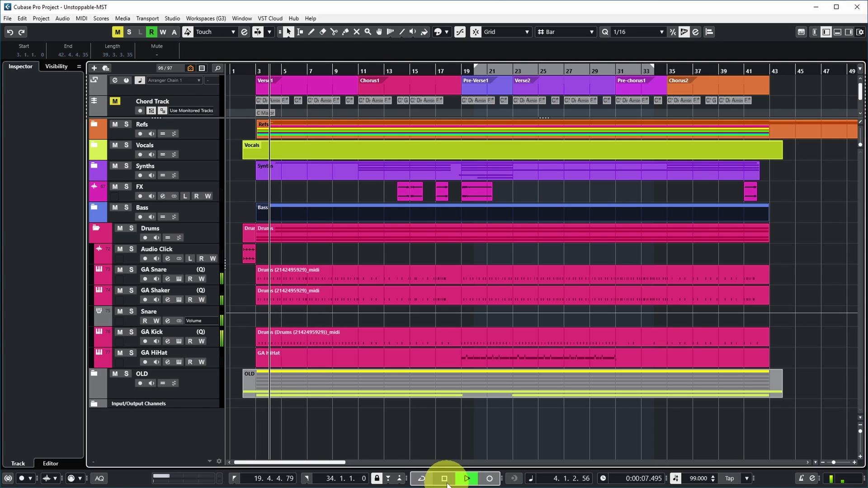
- Enable a cycle from bar 19 and confirm playback begins at the cycle start, even with Audio Click selected
click(472, 189)
click(468, 480)
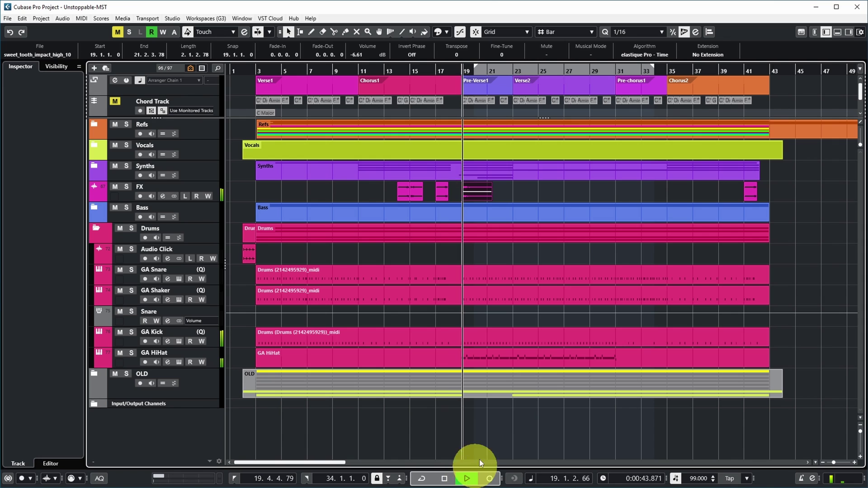
click(562, 193)
click(555, 69)
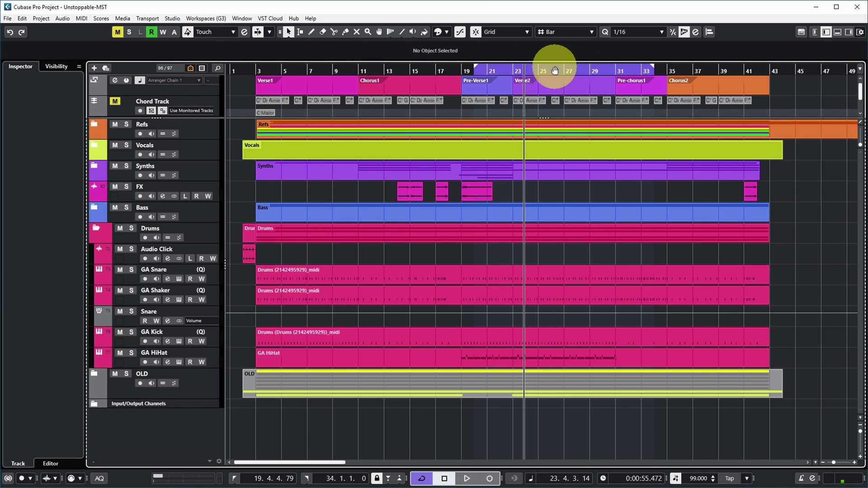
click(467, 479)
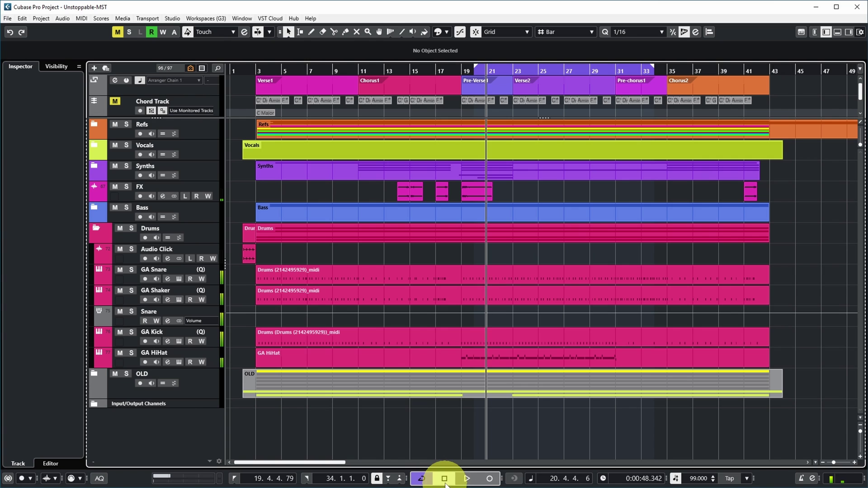
click(248, 251)
click(467, 480)
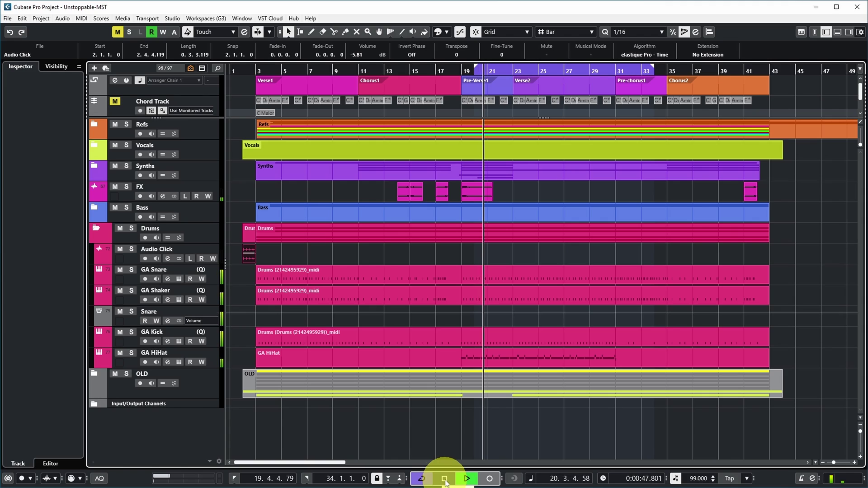
click(444, 479)
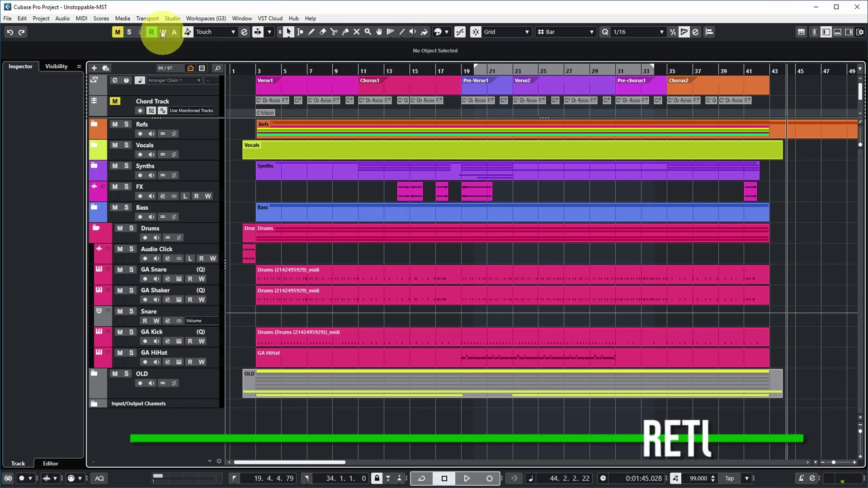
- Set Start Mode to 'Start from Project Cursor Position' and enable Return to Start Position on Stop
click(140, 18)
mouse_move(169, 52)
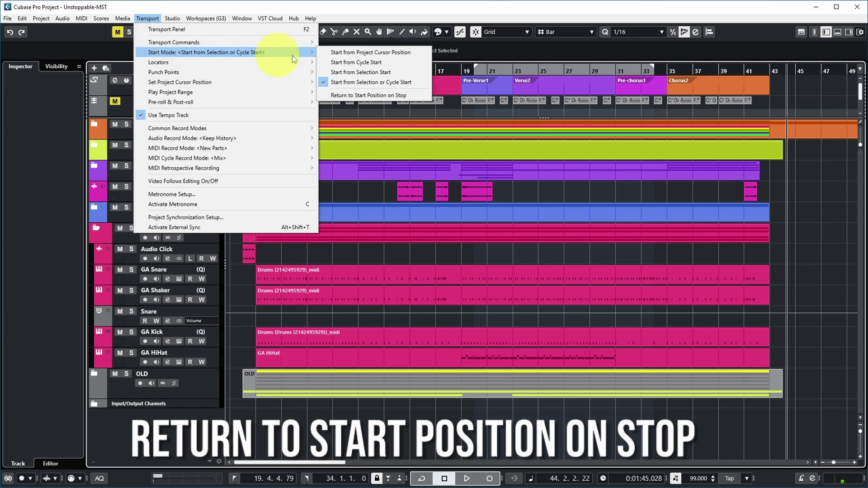
click(348, 53)
click(147, 18)
mouse_move(169, 53)
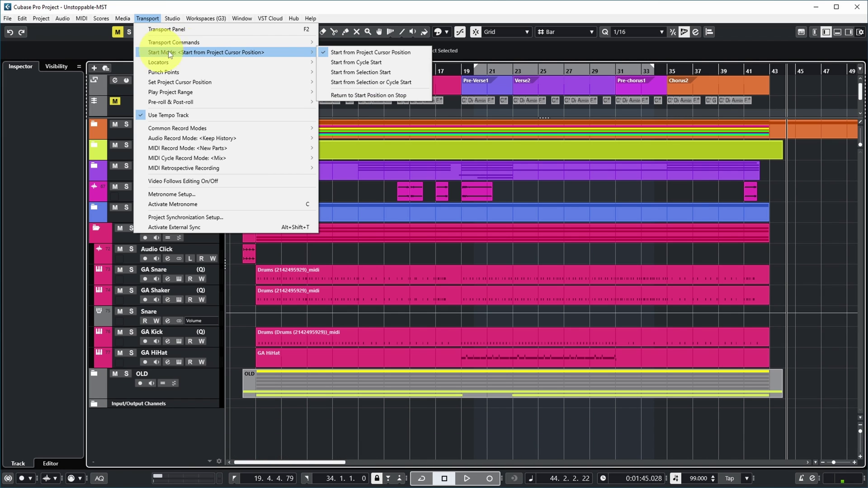
click(391, 96)
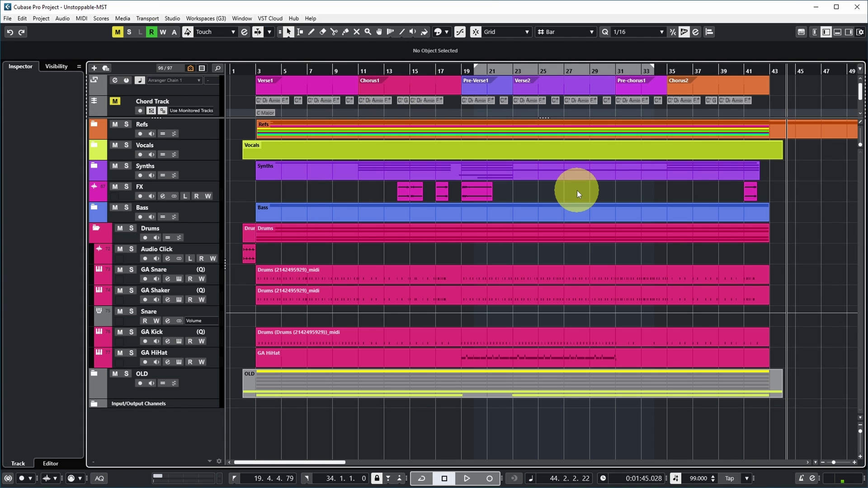
- Move the cursor to the left locator at 19.4.4.79, play, and confirm it returns there on stop
key(KP_1)
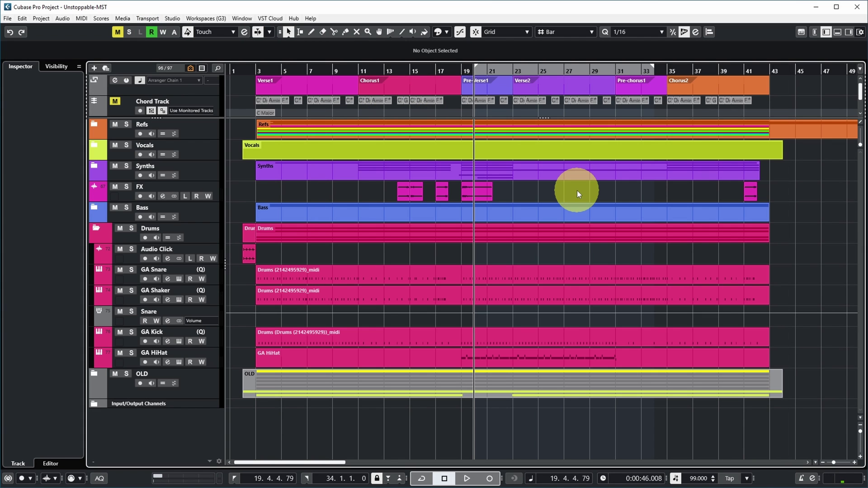
click(467, 478)
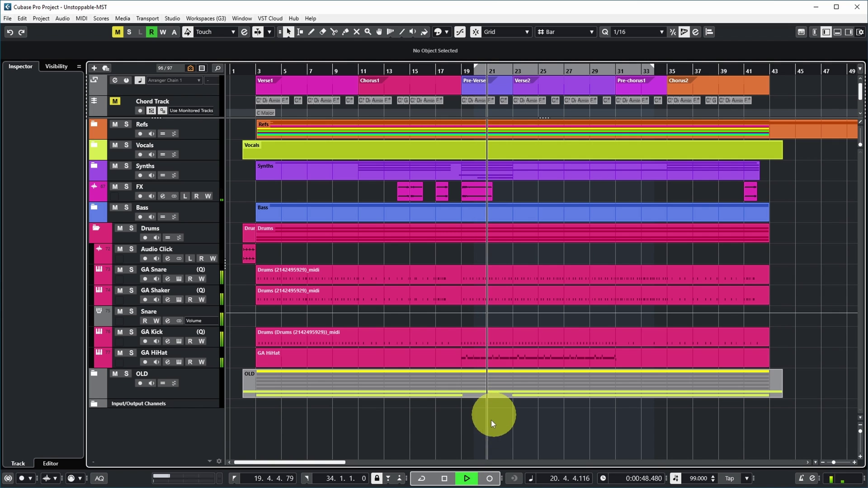
click(443, 481)
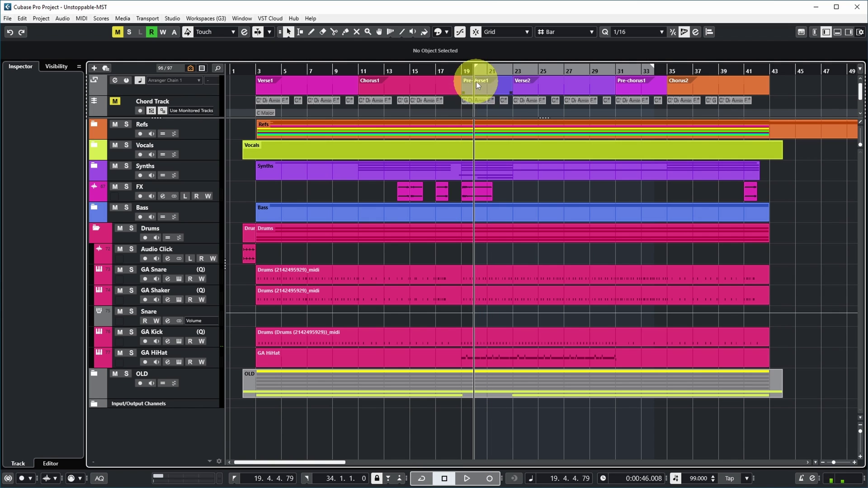